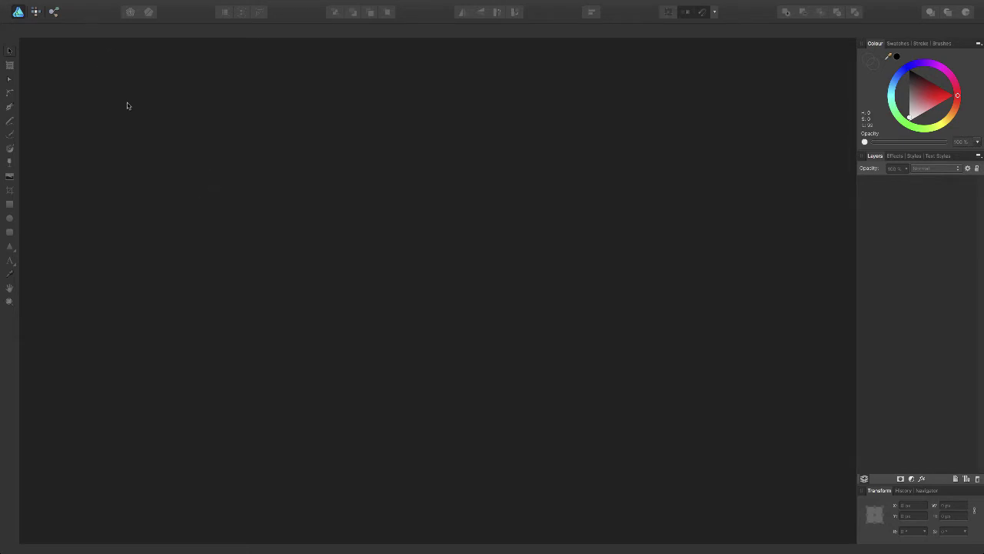
Start a new document and choose the Web type with the WXGA 720p (1280 x 720) page preset.
left_click(96, 5)
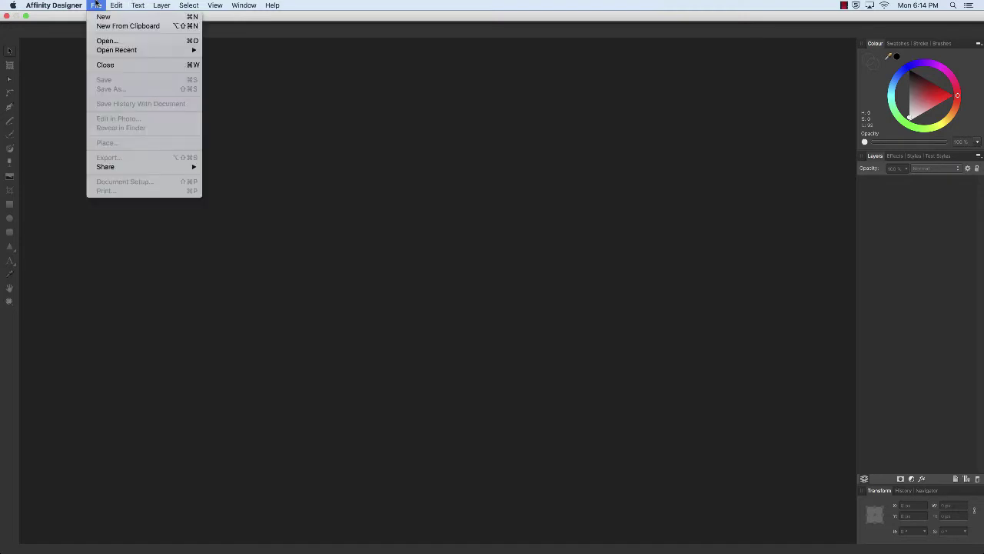
left_click(103, 16)
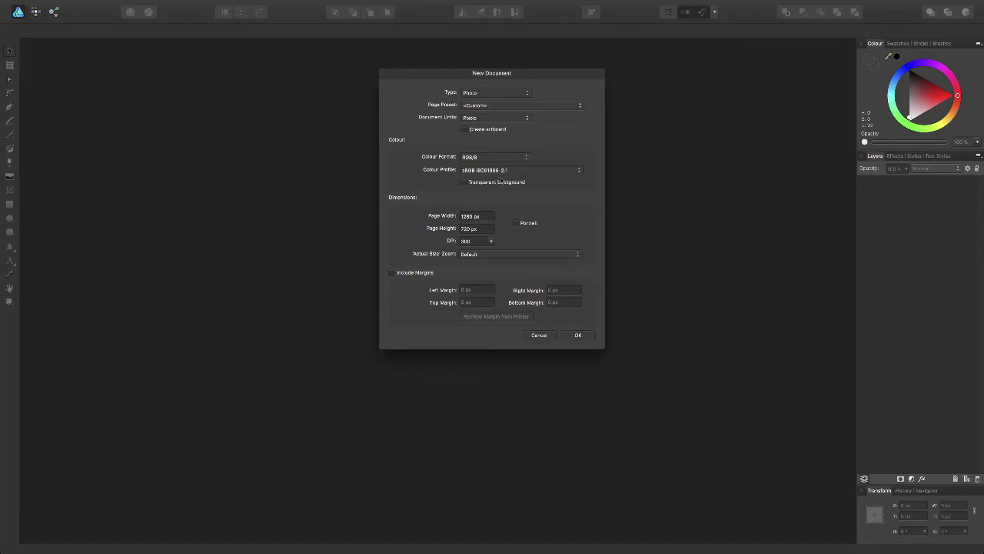
left_click(490, 92)
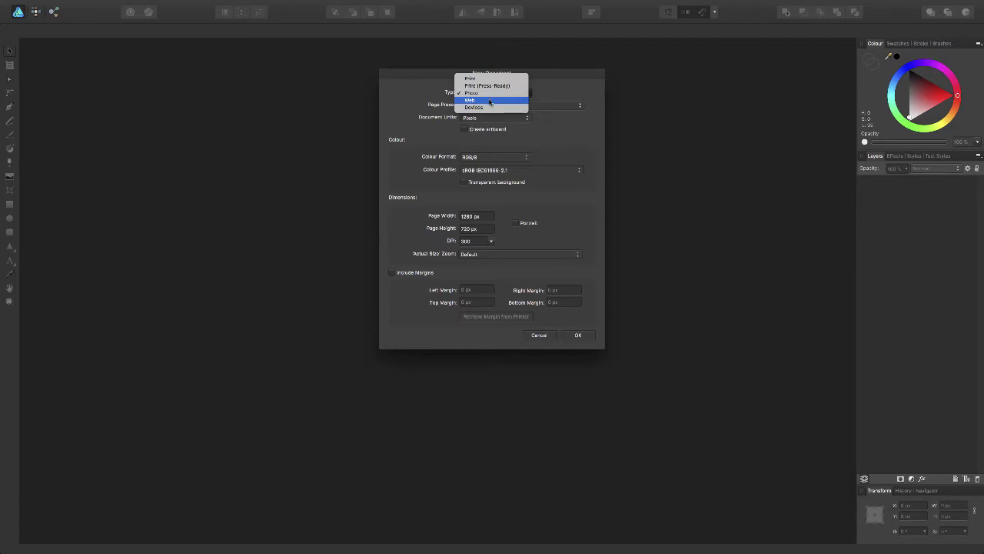
left_click(489, 101)
left_click(517, 111)
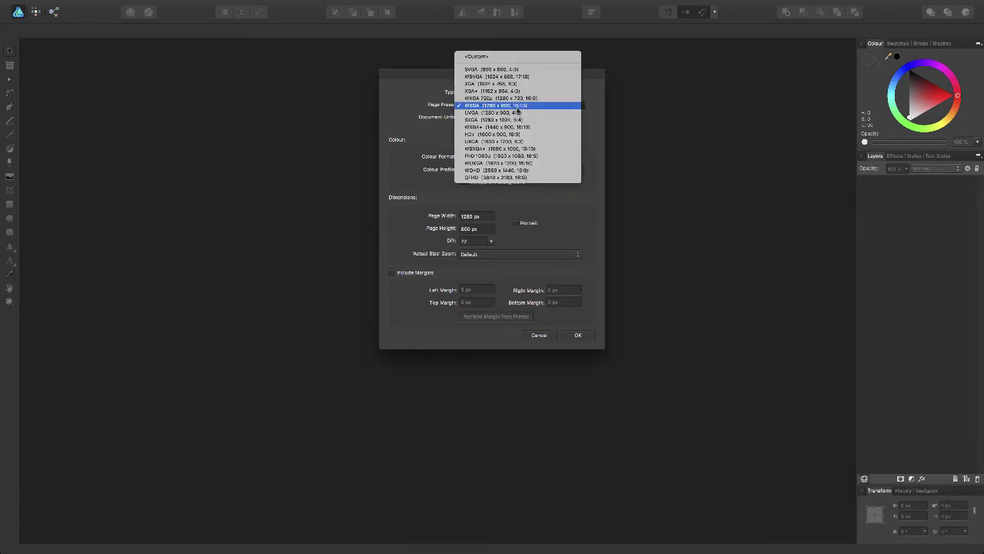
left_click(525, 98)
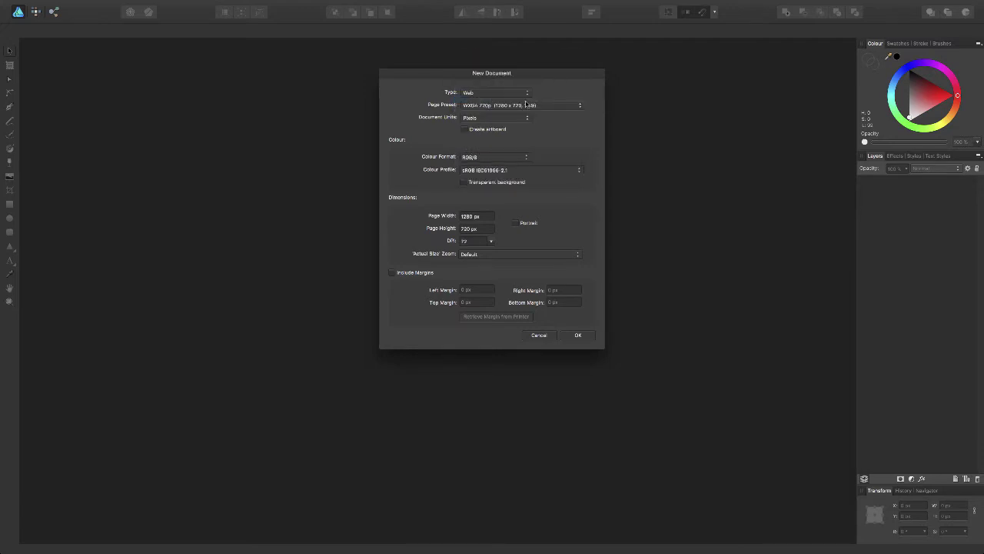
Review the Web page presets, switch the document type to Devices and review its page presets.
left_click(525, 103)
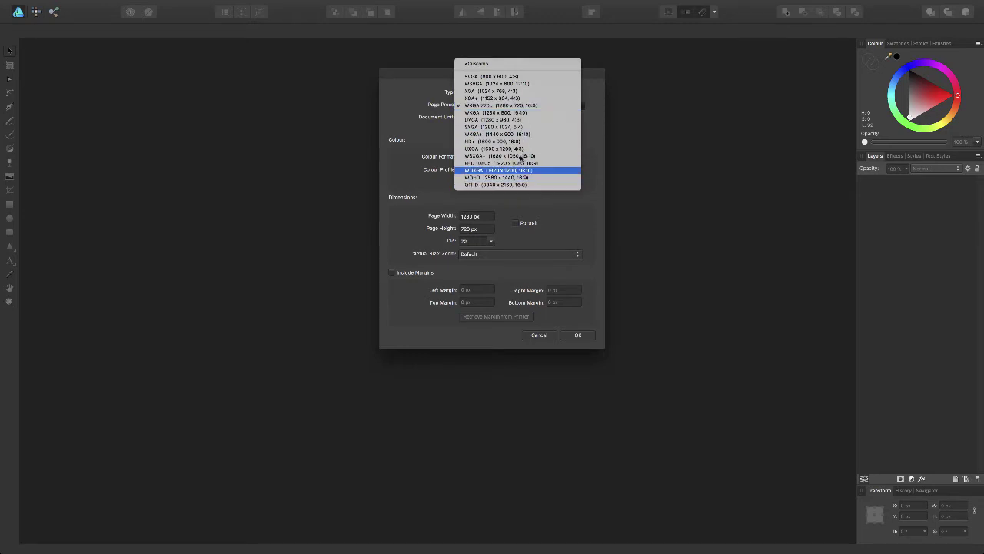
left_click(422, 98)
left_click(495, 93)
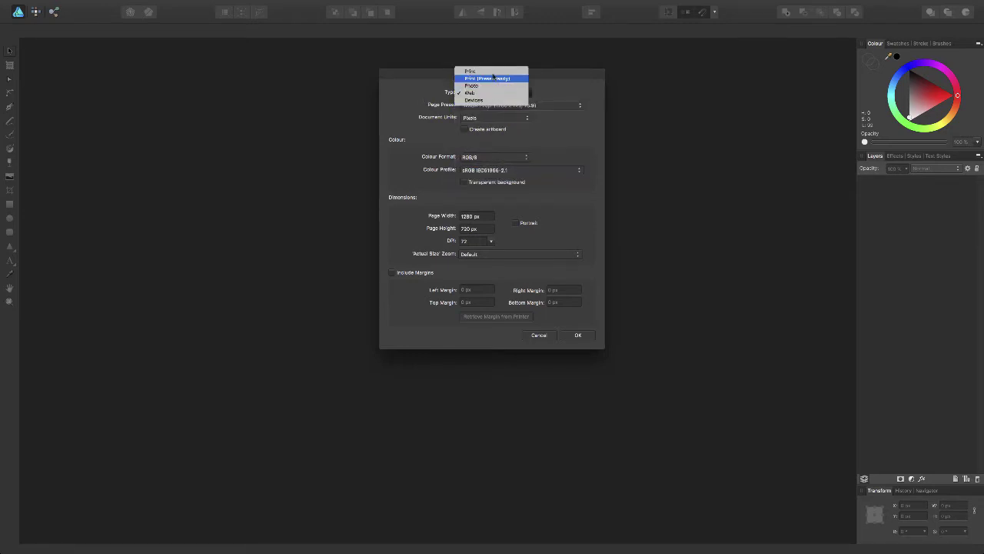
left_click(494, 101)
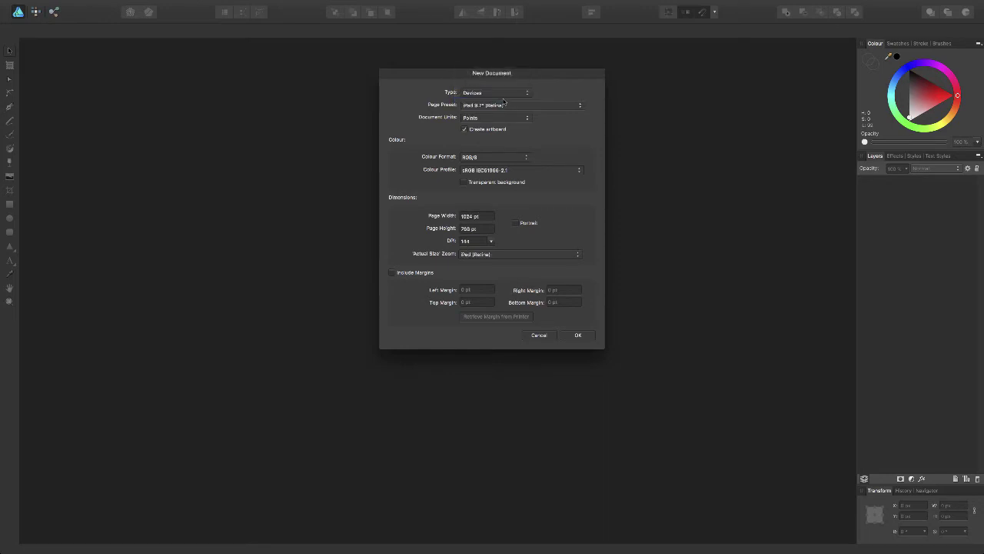
left_click(503, 105)
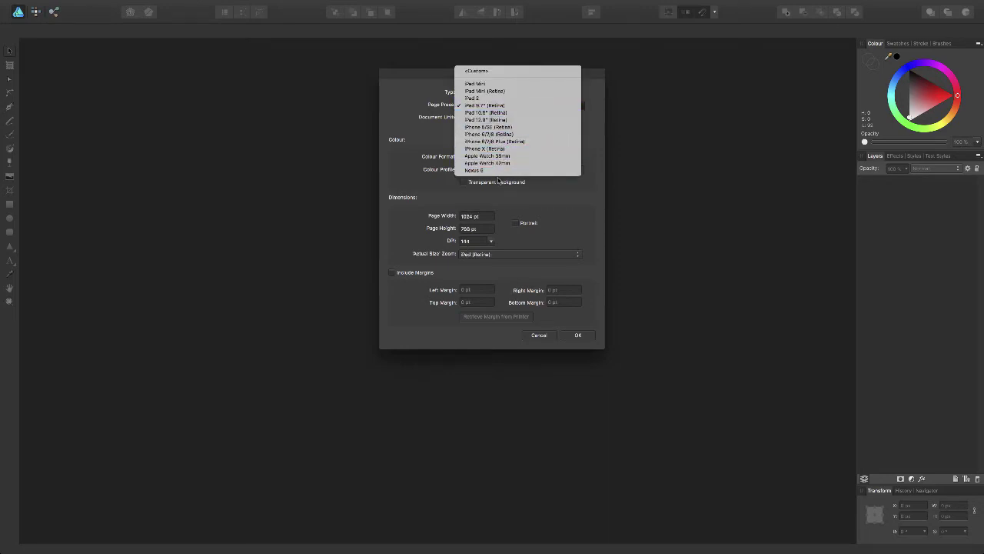
left_click(430, 103)
Set the document type to Web and create the 1280 x 800 px page at 72 DPI.
left_click(493, 93)
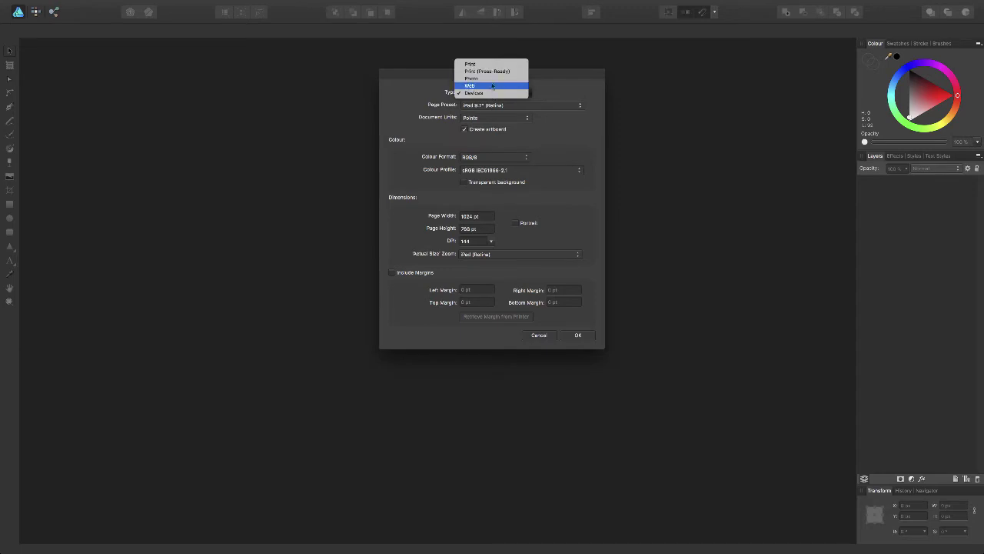
left_click(492, 85)
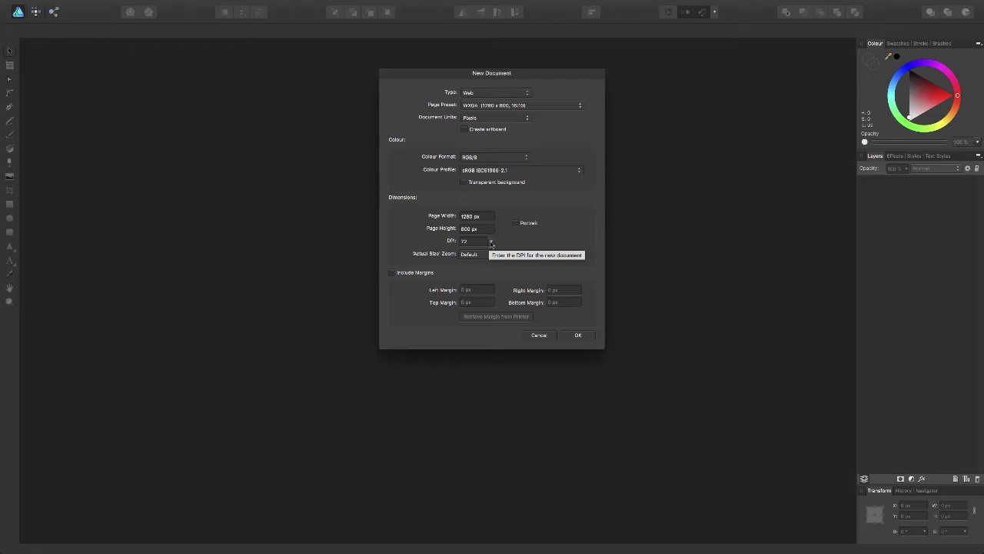
left_click(491, 243)
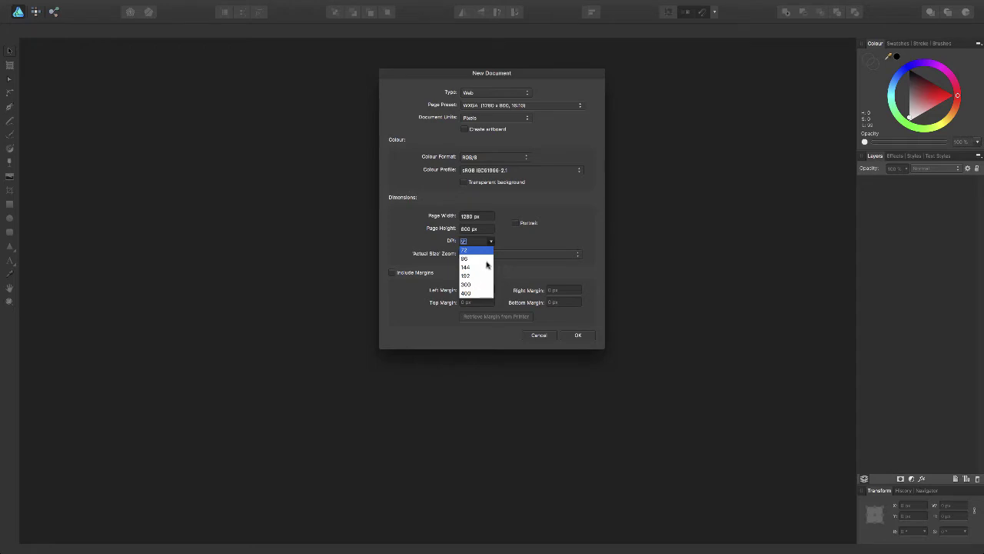
left_click(497, 242)
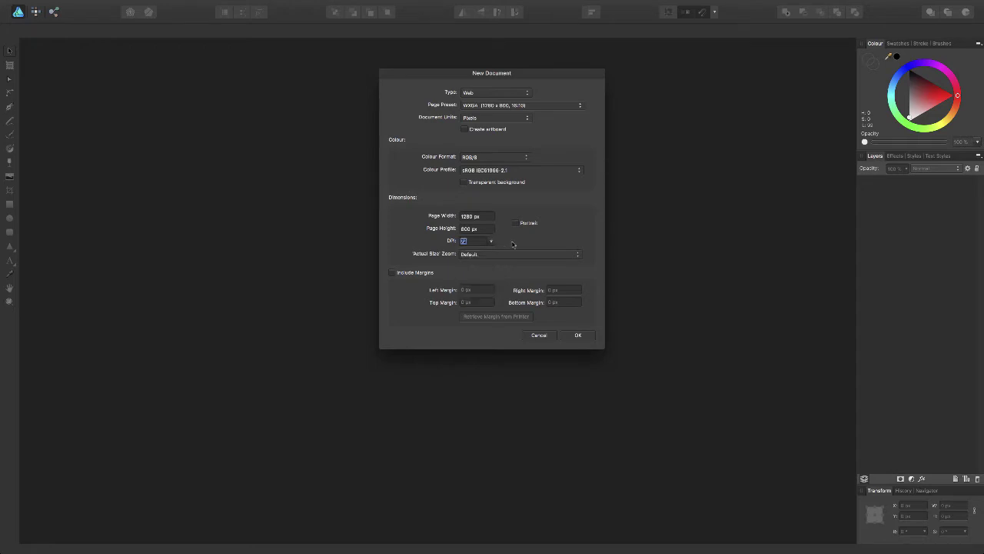
left_click(579, 335)
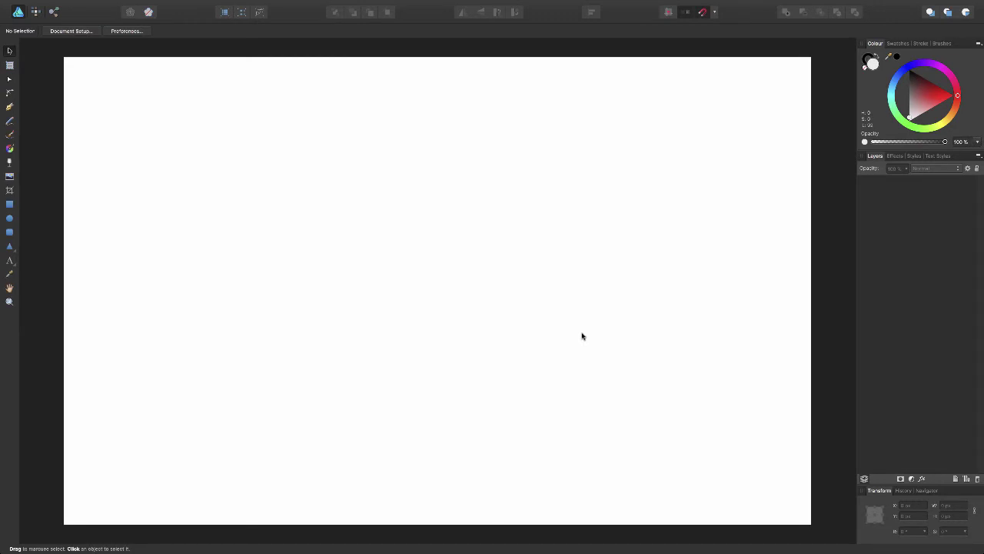
Draw a rectangle about 421.5 px wide and 353 px high, left of the page's centre.
left_click(10, 204)
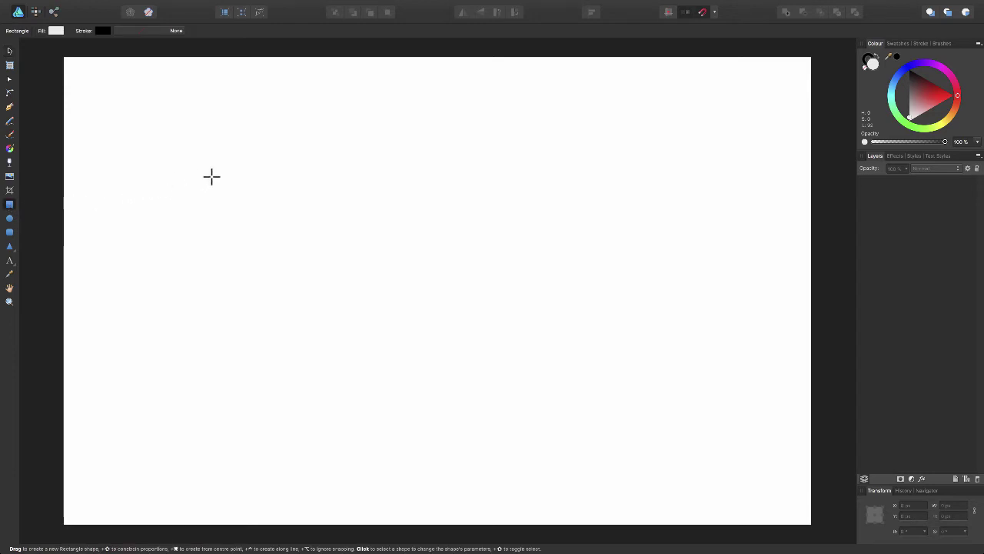
left_click_drag(217, 175, 464, 382)
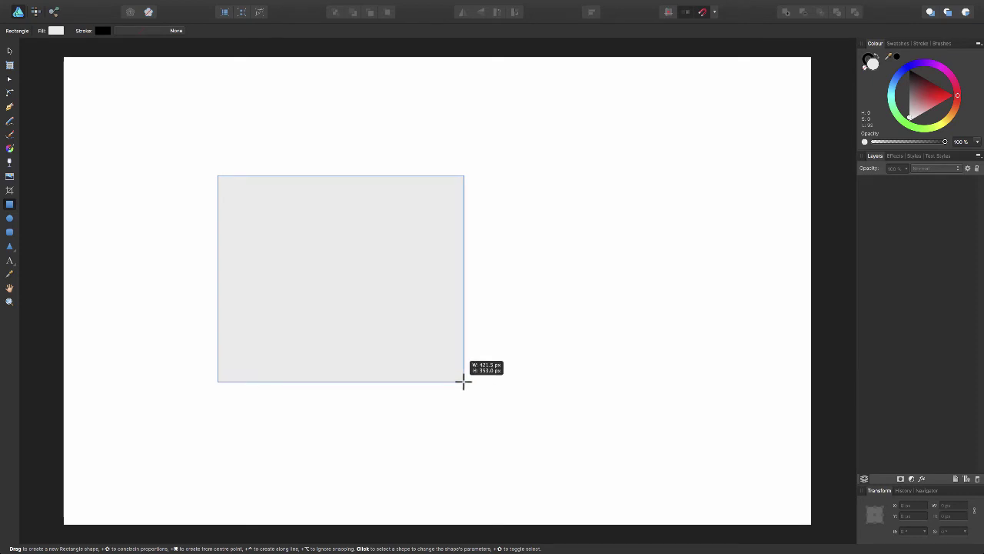
left_click_drag(463, 382, 464, 382)
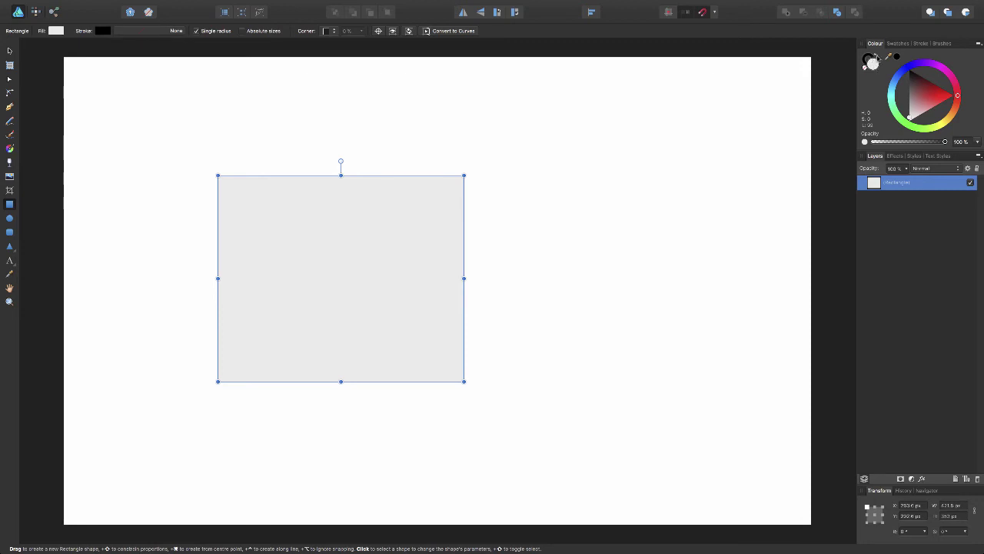
Change the rectangle's fill colour to teal and darken it to black.
left_click(874, 58)
left_click(875, 57)
left_click(874, 65)
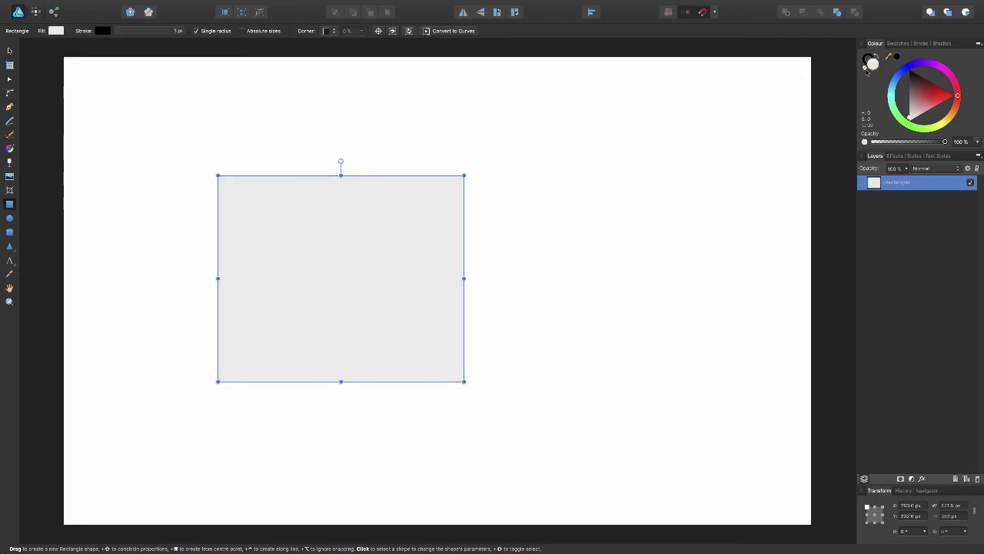
left_click(874, 65)
mouse_move(926, 105)
left_mouse_down()
mouse_move(921, 85)
mouse_move(925, 104)
mouse_move(952, 117)
mouse_move(911, 131)
mouse_move(893, 119)
mouse_move(886, 84)
mouse_move(888, 94)
mouse_move(924, 98)
left_mouse_up()
left_click(923, 93)
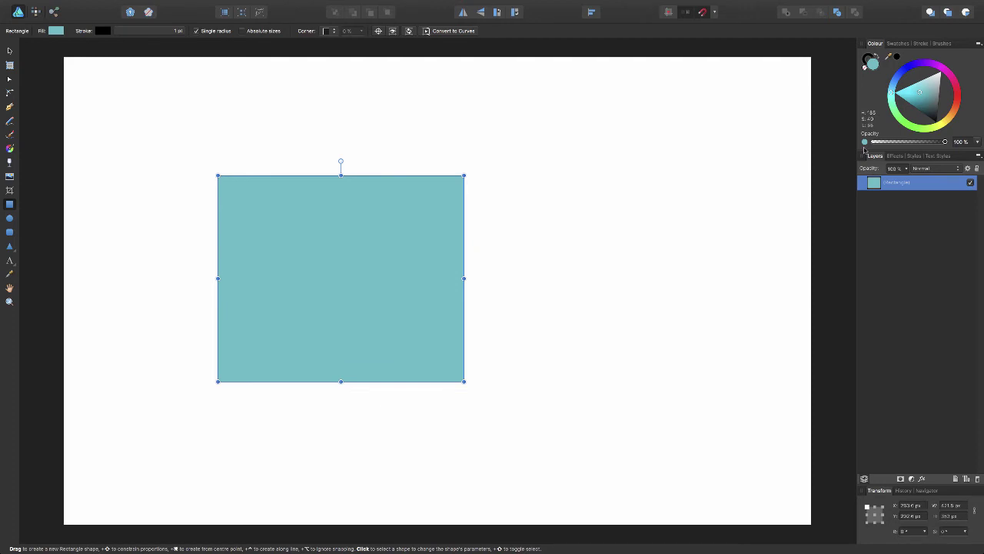
left_click_drag(923, 98, 948, 139)
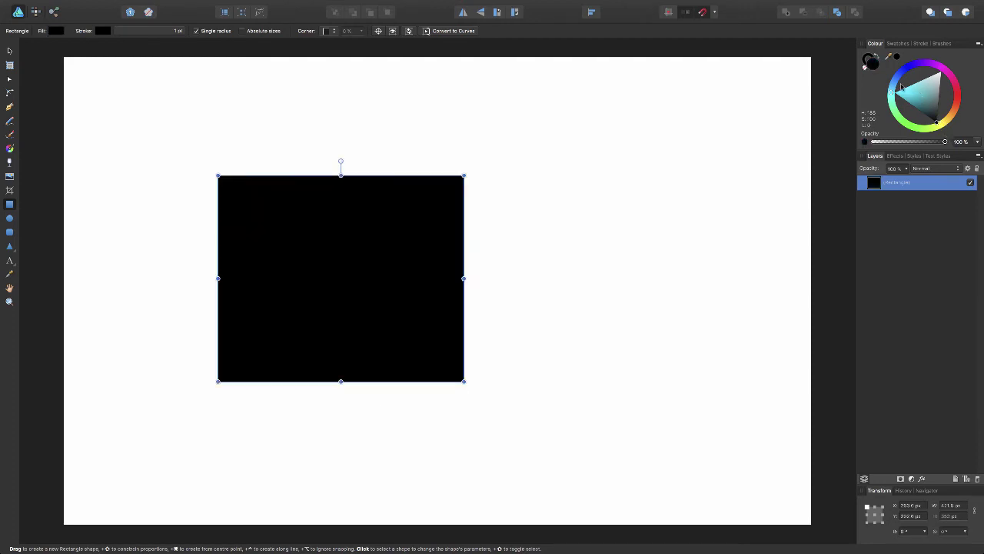
Set the rectangle's stroke colour to a golden orange.
left_click(866, 58)
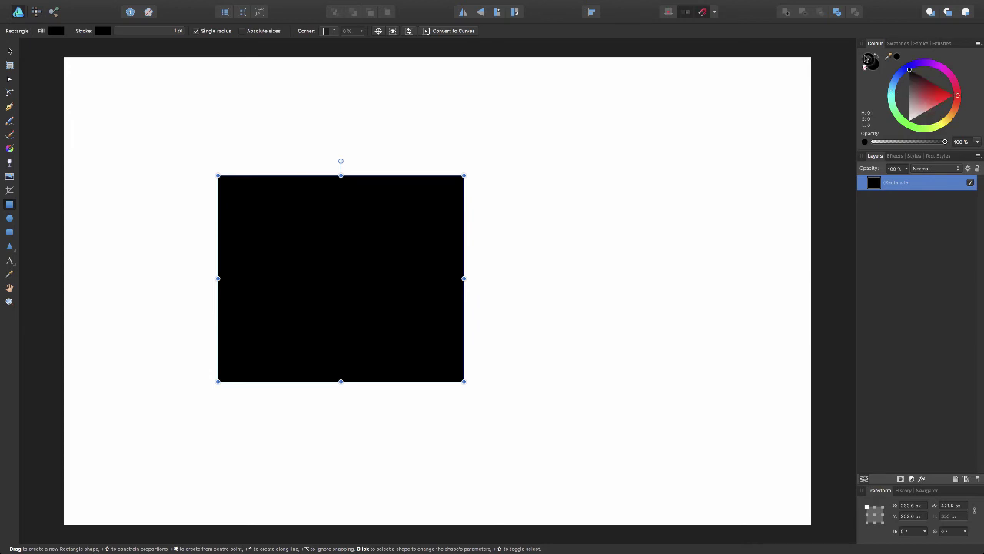
left_click(879, 70)
left_click(869, 60)
left_click_drag(961, 100, 928, 66)
left_click(932, 104)
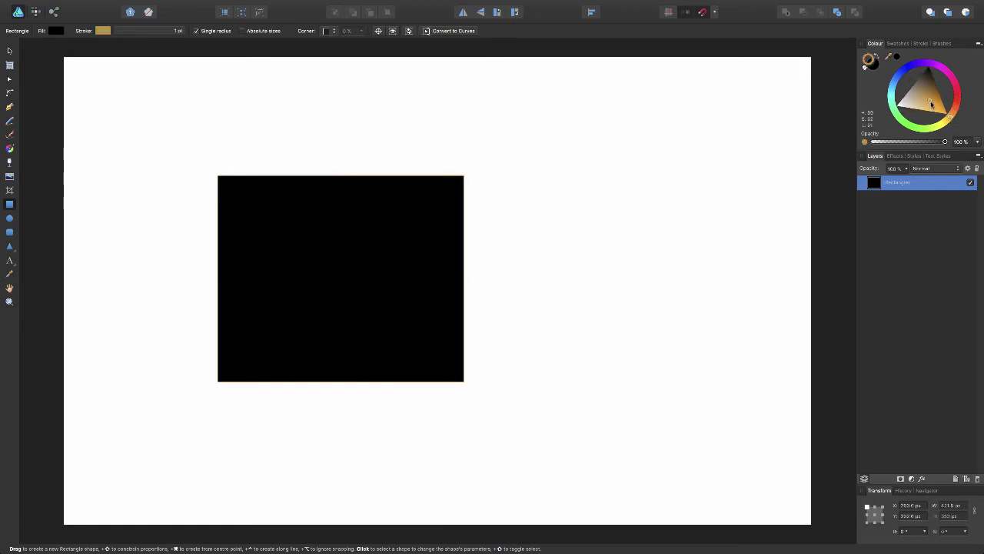
left_click_drag(932, 103, 939, 102)
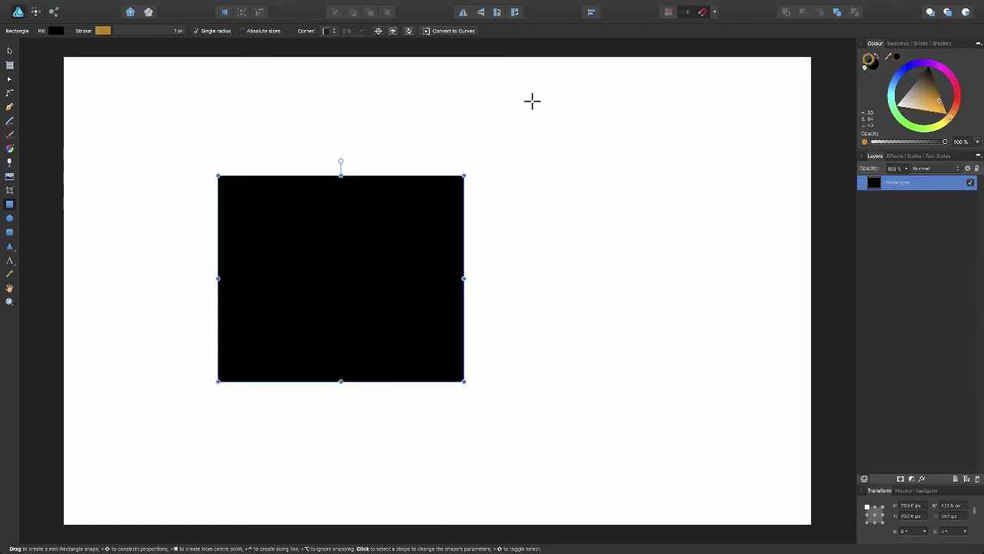
Set the rectangle's stroke width to 11 pt and deselect the rectangle.
left_click(10, 50)
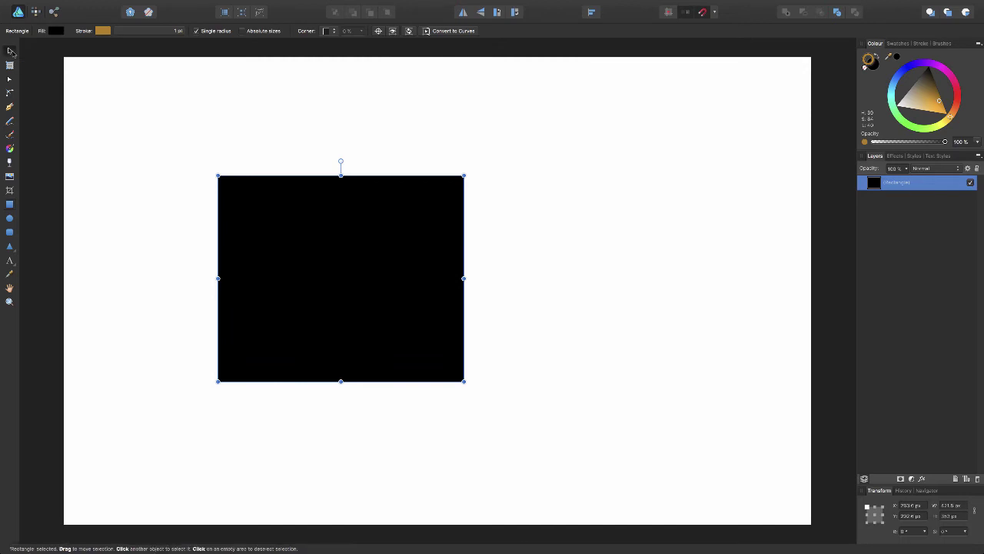
left_click(256, 107)
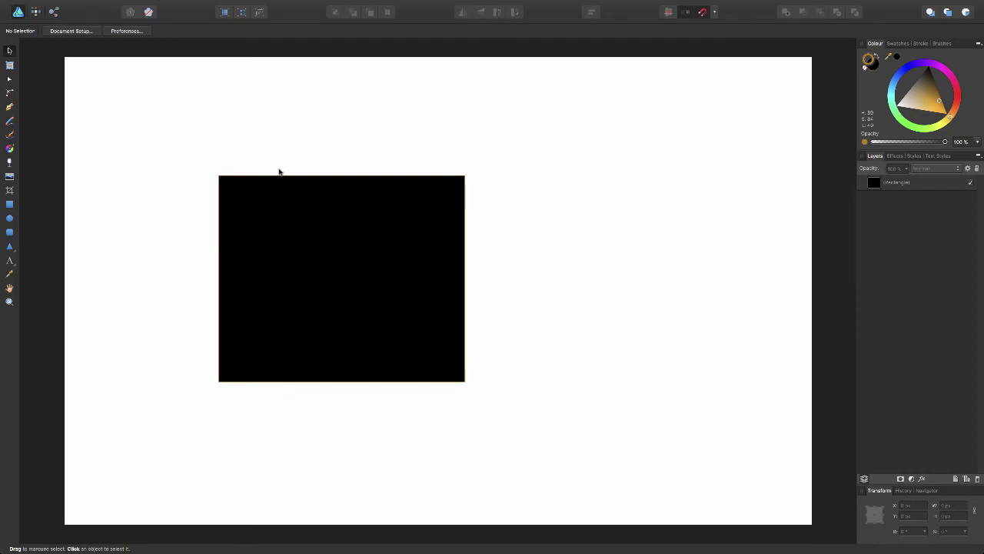
left_click(280, 197)
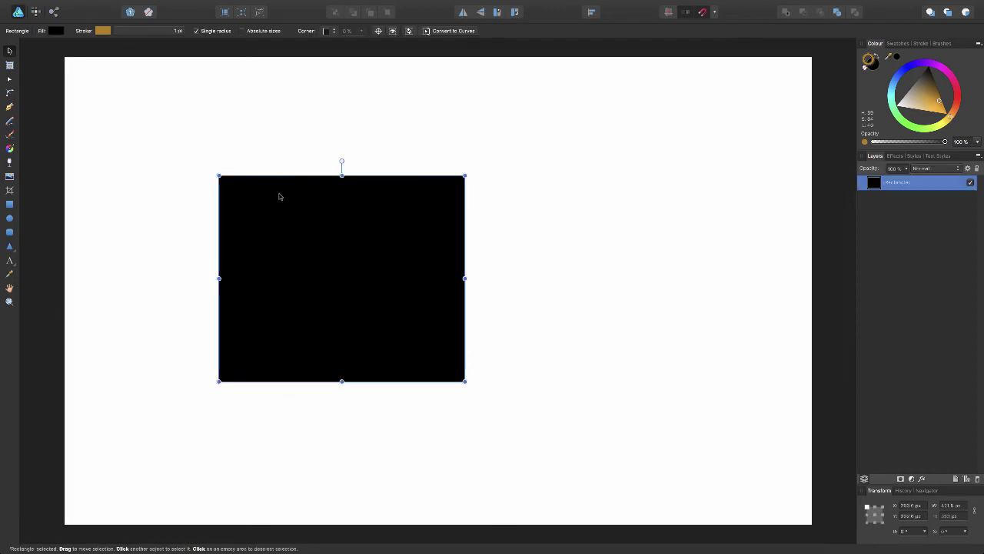
left_click(58, 32)
left_click(102, 30)
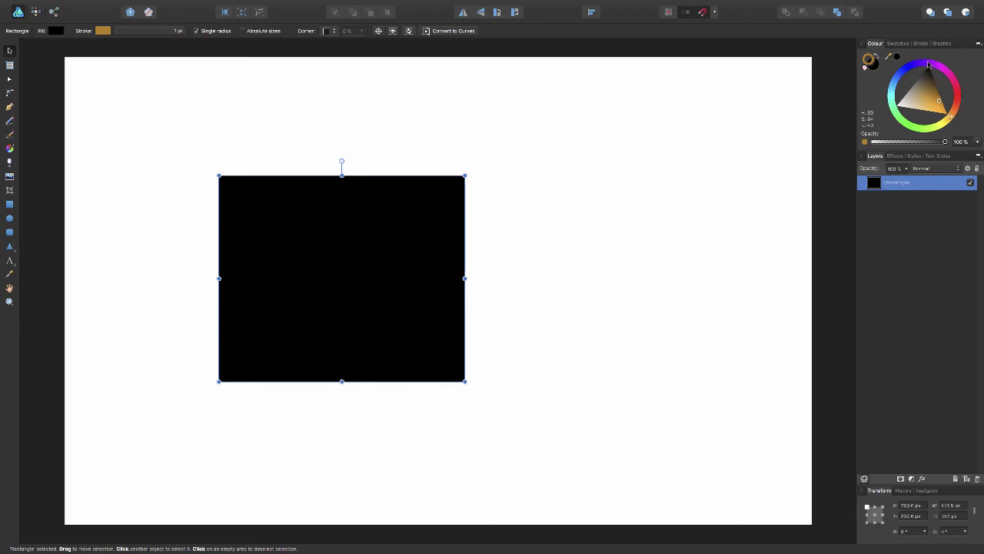
left_click(146, 33)
left_click_drag(126, 62, 140, 62)
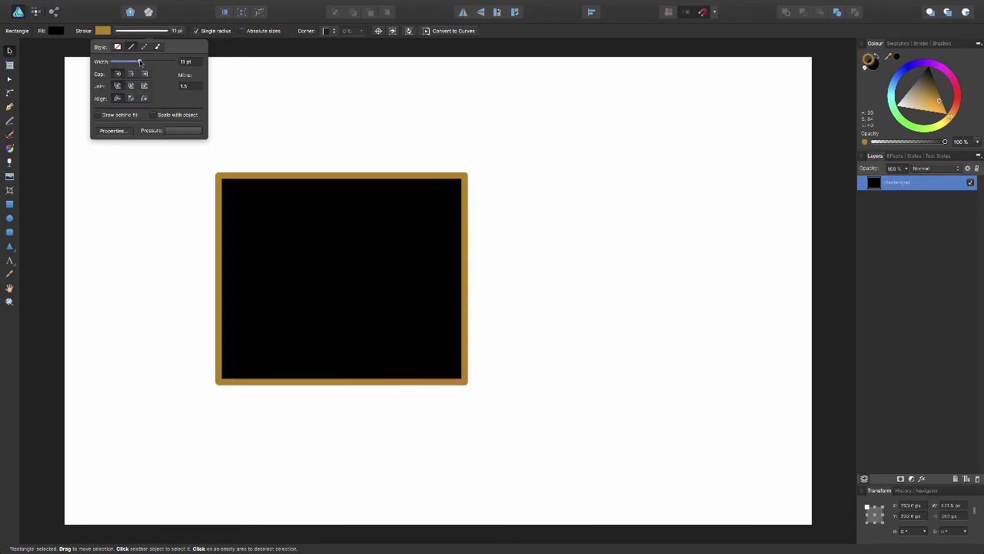
left_click(254, 60)
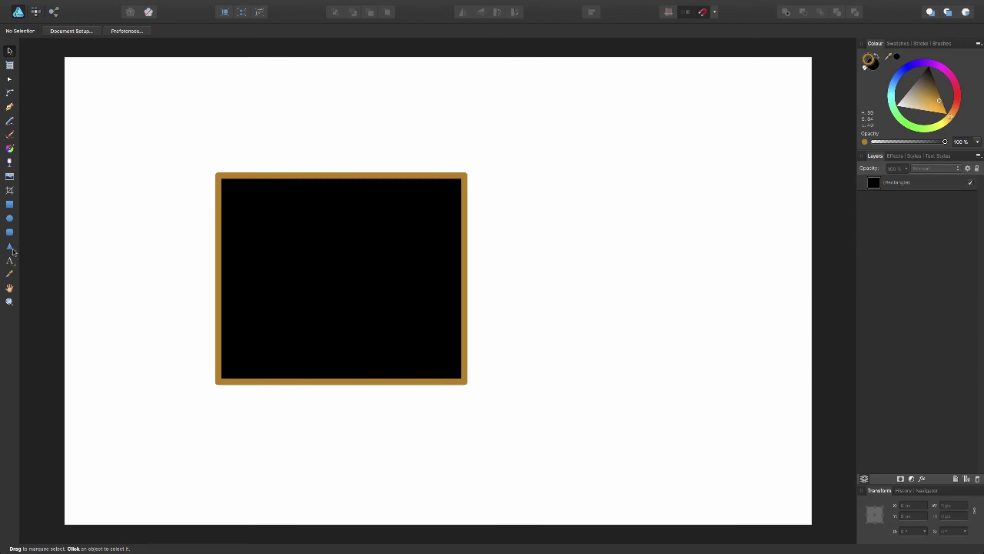
Switch to the Tear Tool among the shape tools.
left_click(10, 247)
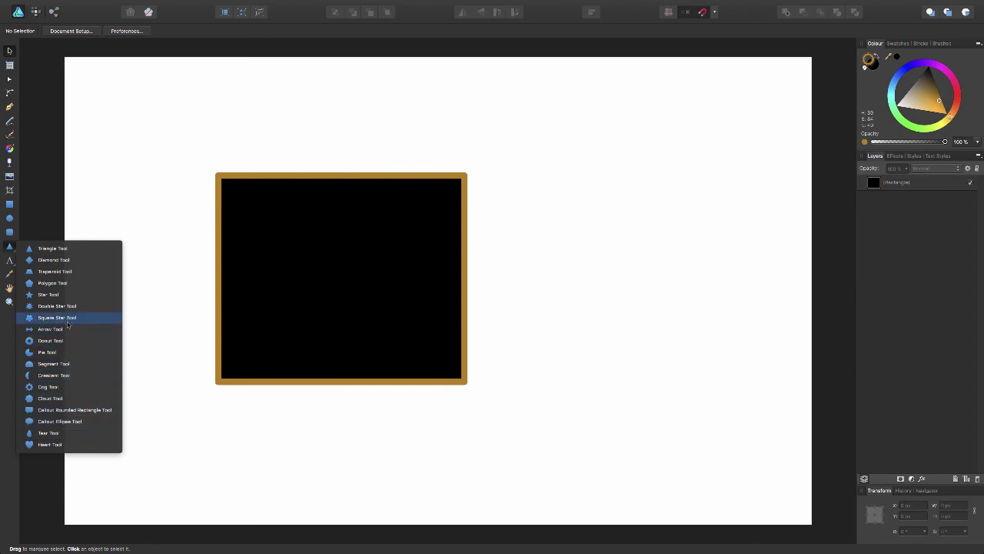
left_click(68, 435)
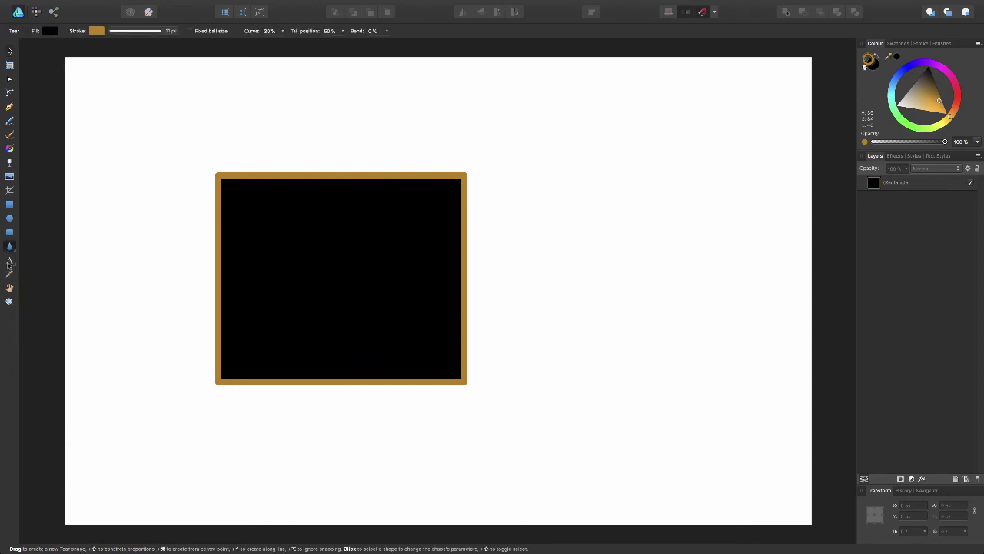
Add the art text "Type" at about 84 pt above the rectangle's upper-left area.
left_click(9, 261)
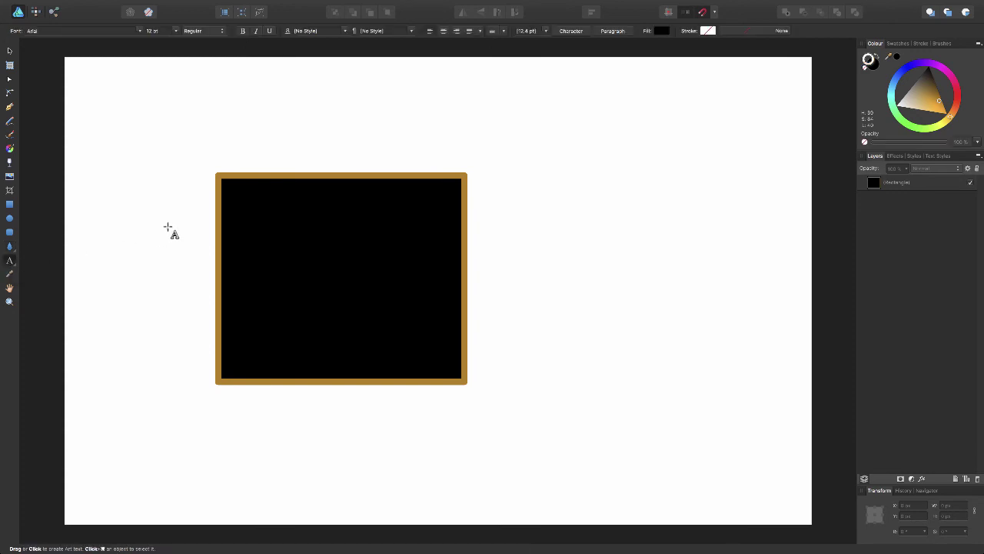
left_click_drag(211, 79, 249, 117)
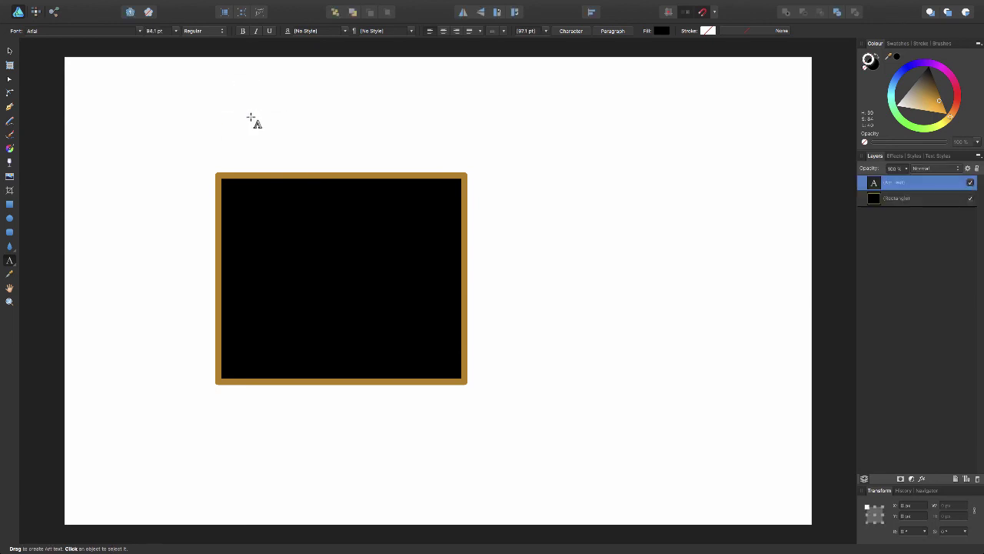
type("Type")
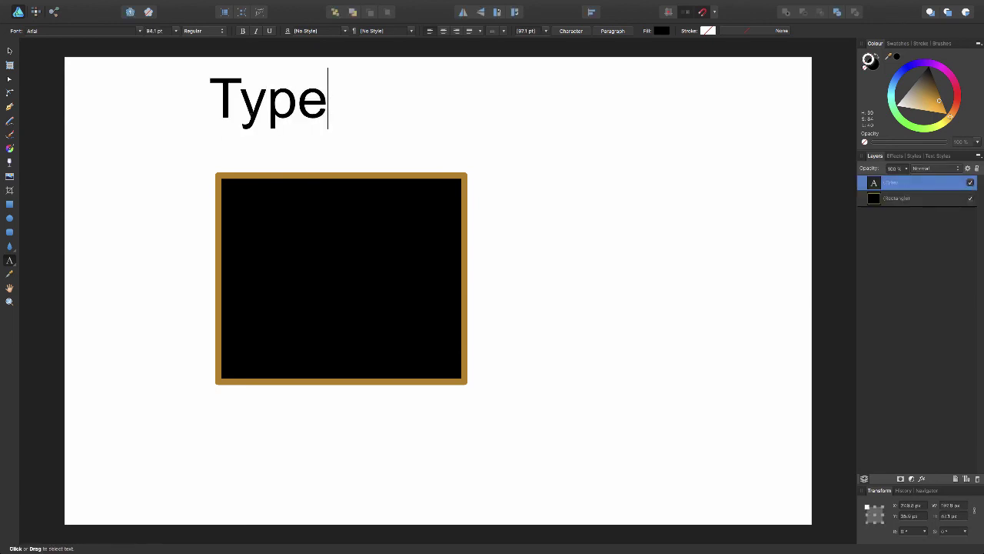
key("Escape")
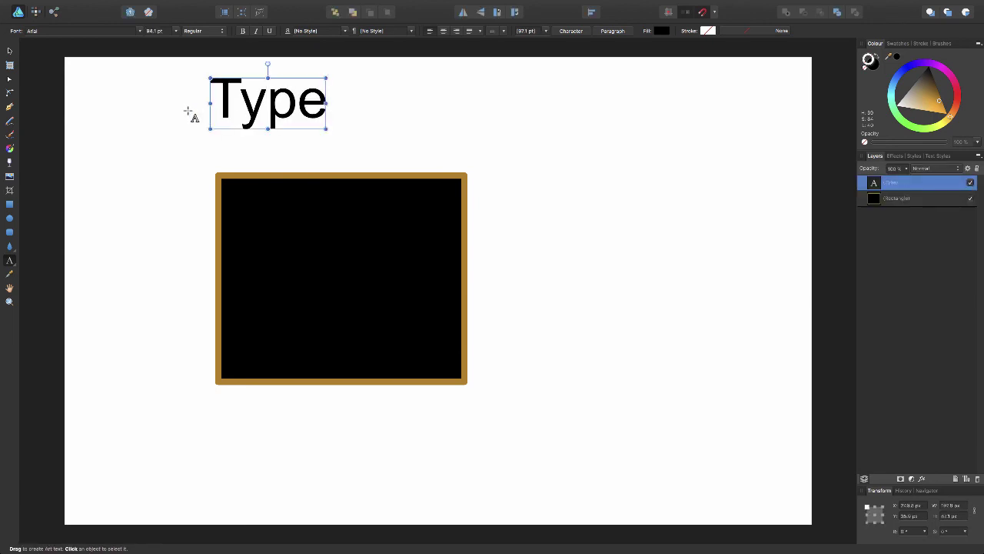
Deselect the art text and move the rectangle toward the middle of the page, to about X 354 px, Y 248 px.
left_click(10, 52)
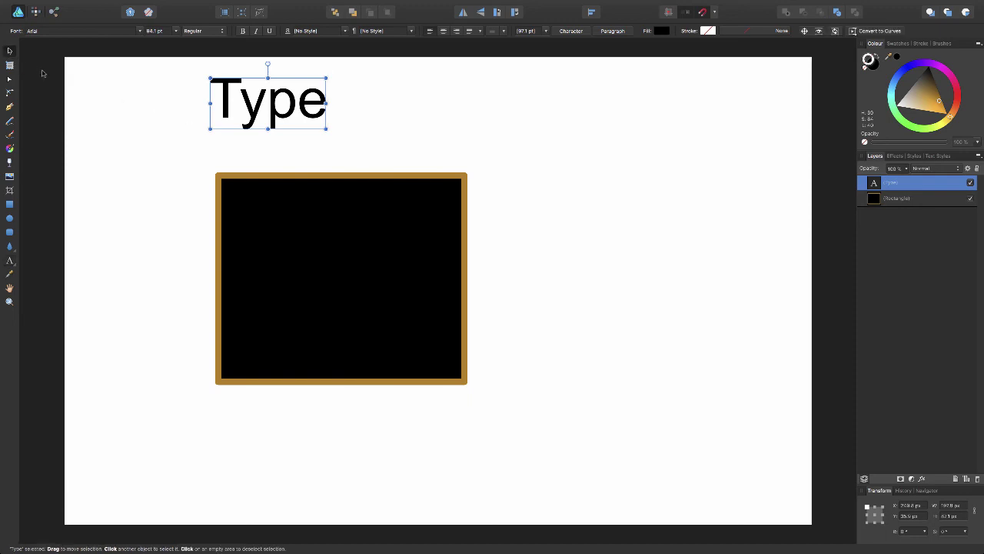
left_click(93, 110)
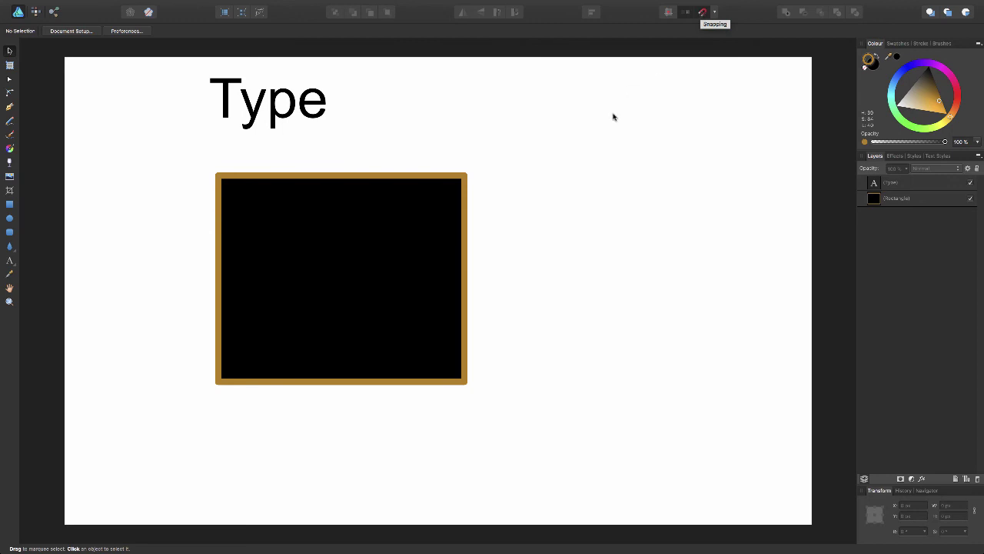
left_click(352, 287)
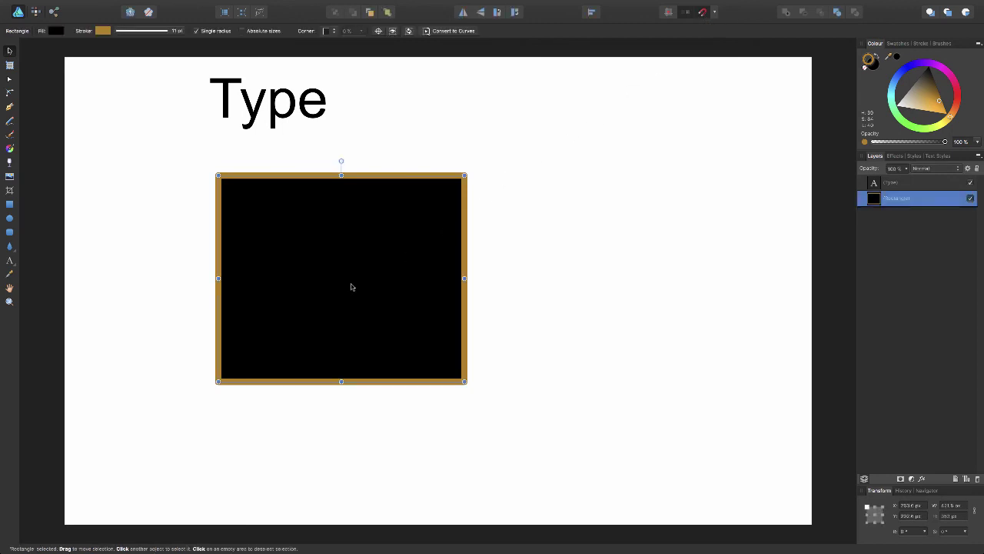
left_click_drag(352, 287, 450, 300)
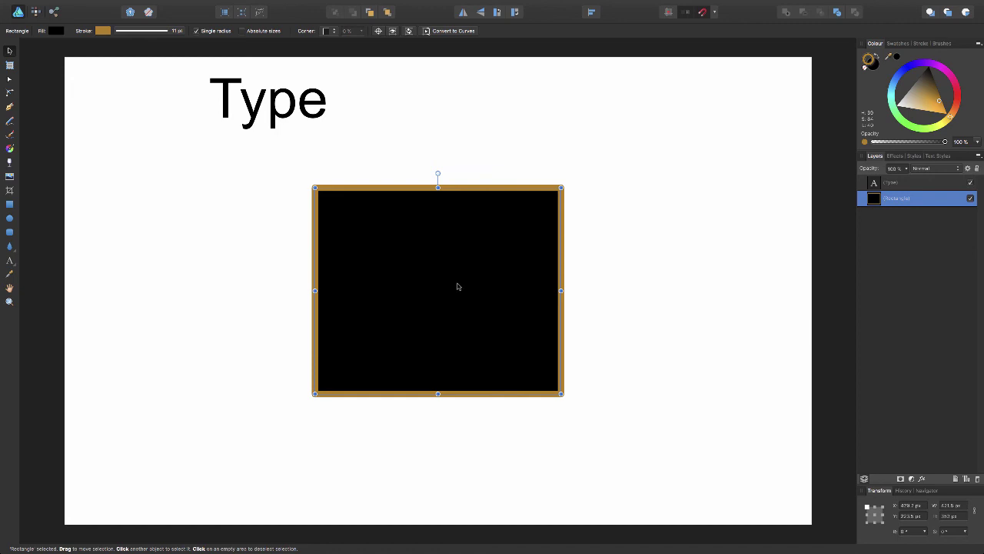
mouse_move(459, 282)
left_mouse_down()
mouse_move(468, 283)
mouse_move(457, 283)
left_mouse_up()
left_click_drag(499, 252, 457, 266)
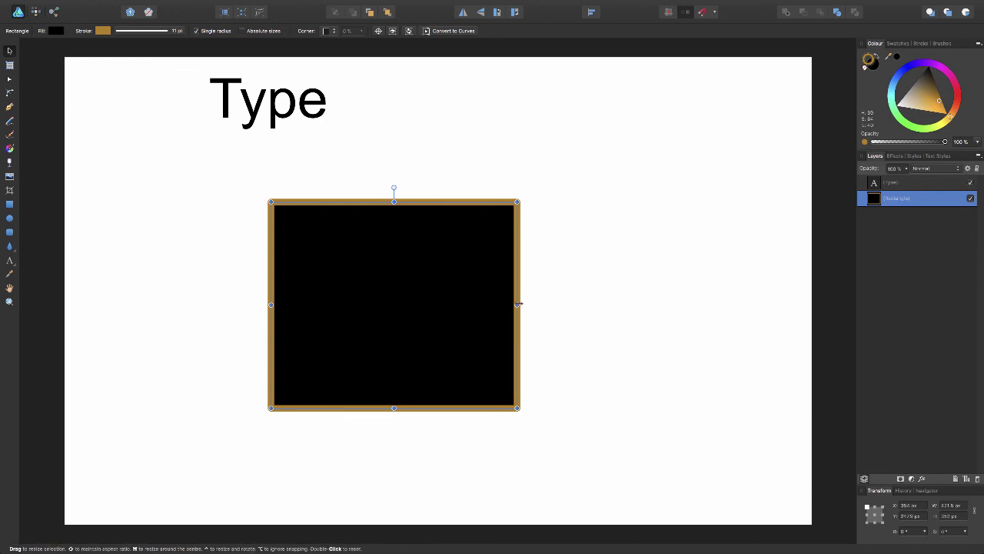
Stretch the rectangle's right edge outward, set its width to exactly 450 px, and deselect it.
mouse_move(517, 304)
left_mouse_down()
mouse_move(611, 304)
mouse_move(533, 305)
left_mouse_up()
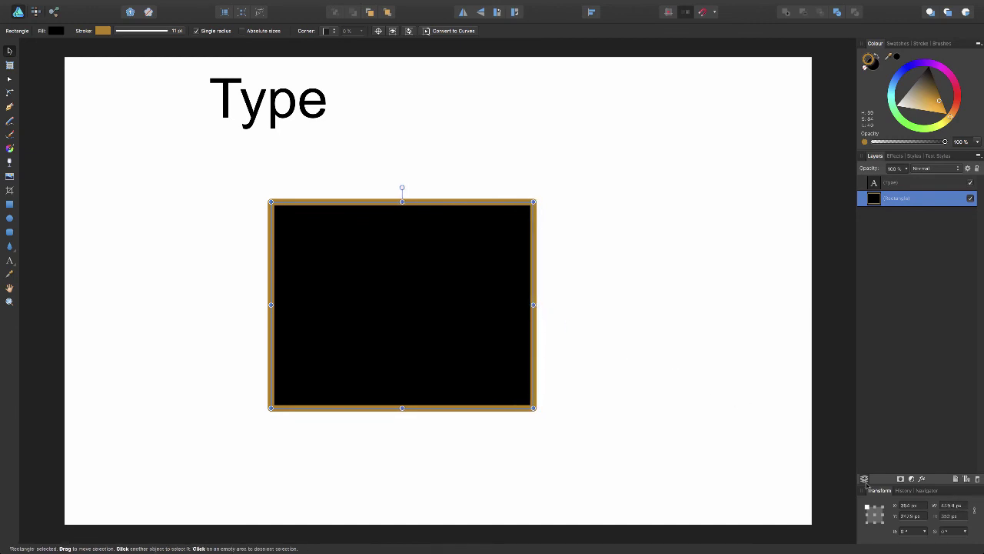
left_click(953, 505)
left_click(951, 505)
key("BackSpace")
key("BackSpace")
key("BackSpace")
type("50")
key("Return")
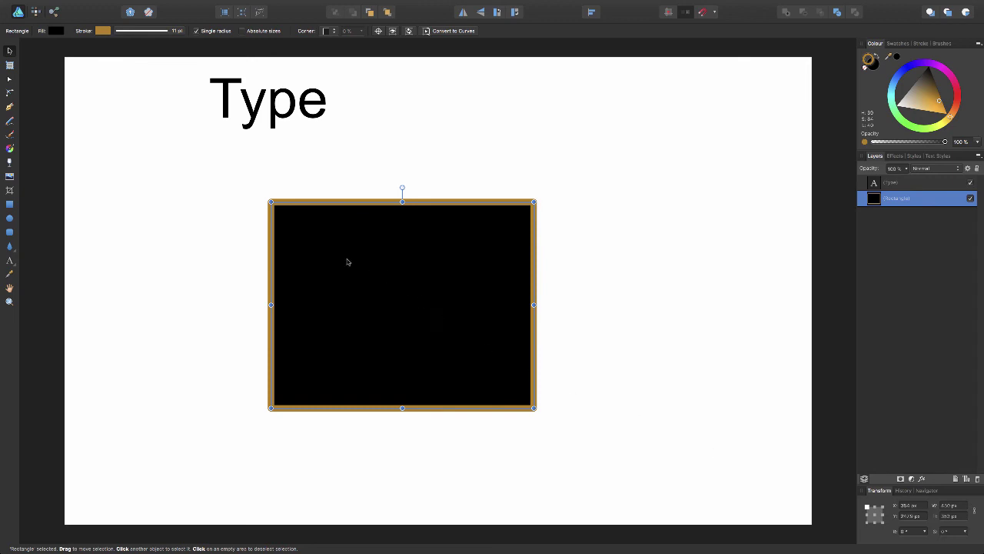
left_click(163, 219)
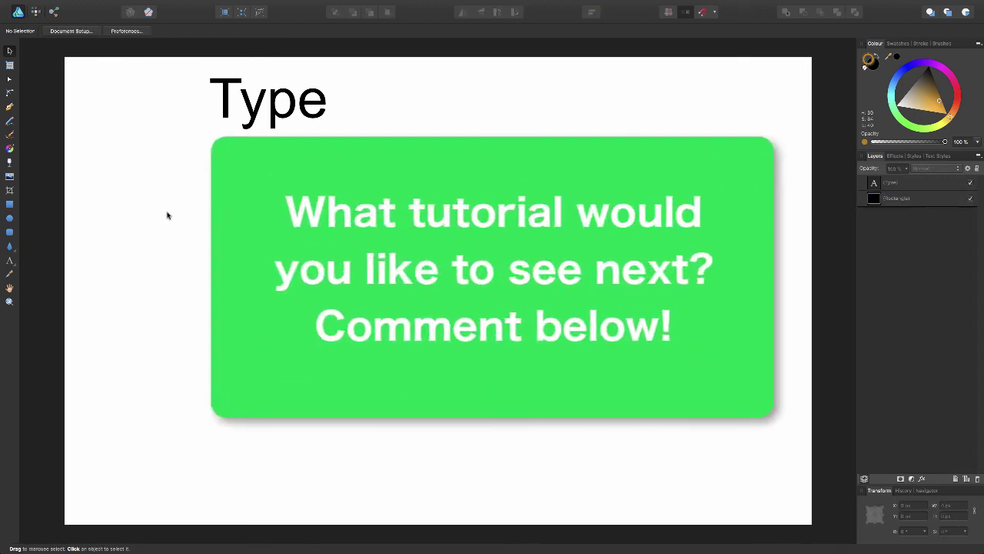